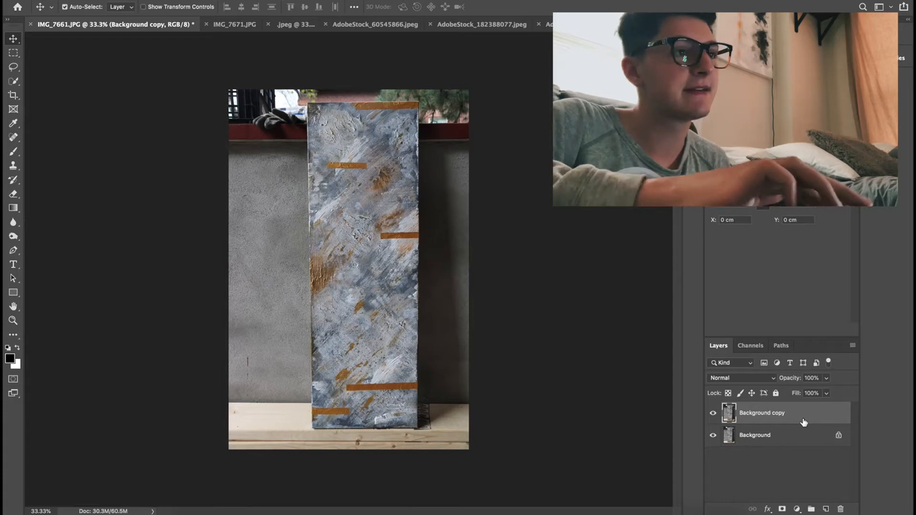
- View the bathroom photo AdobeStock_60545866.jpeg as the backdrop for the painting
left_click(305, 29)
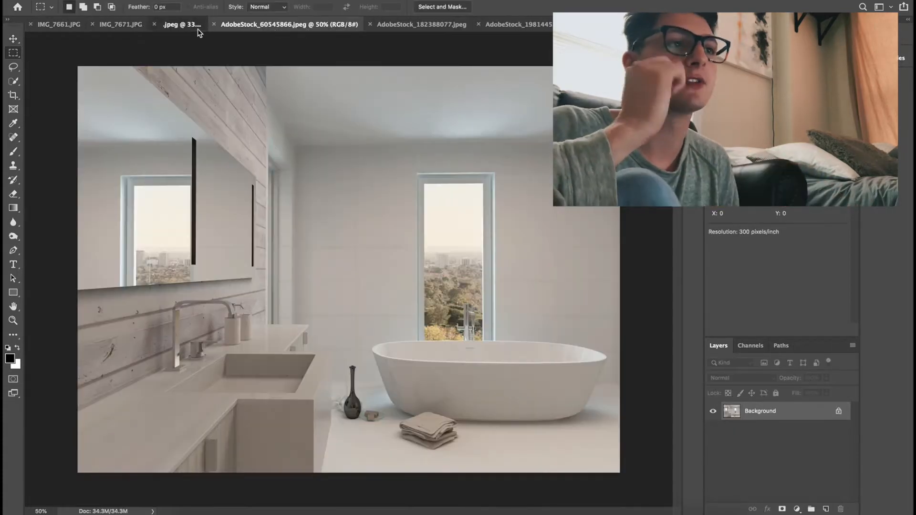
left_click(200, 27)
left_click(301, 28)
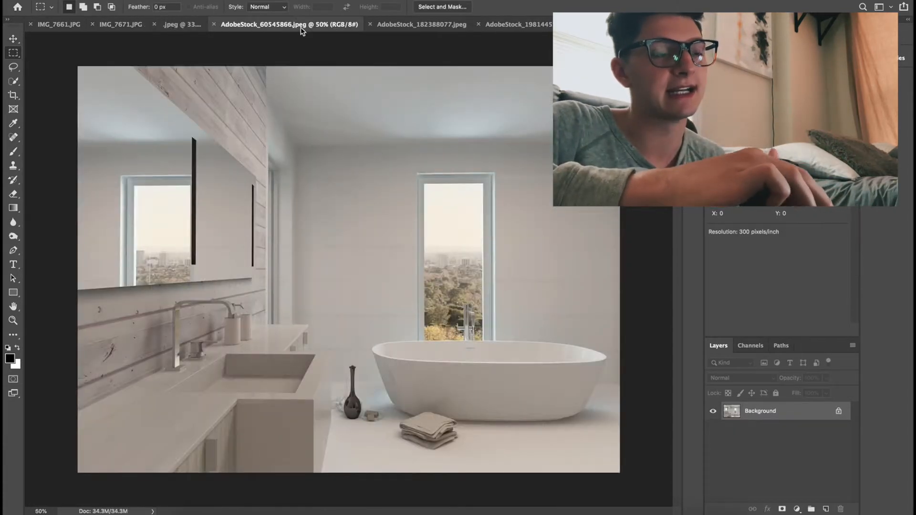
- Straighten the painting in IMG_7661.JPG by transforming the Background copy layer and pulling out a corner near the painting's top edge
left_click(56, 26)
key("super+d")
key("super+0")
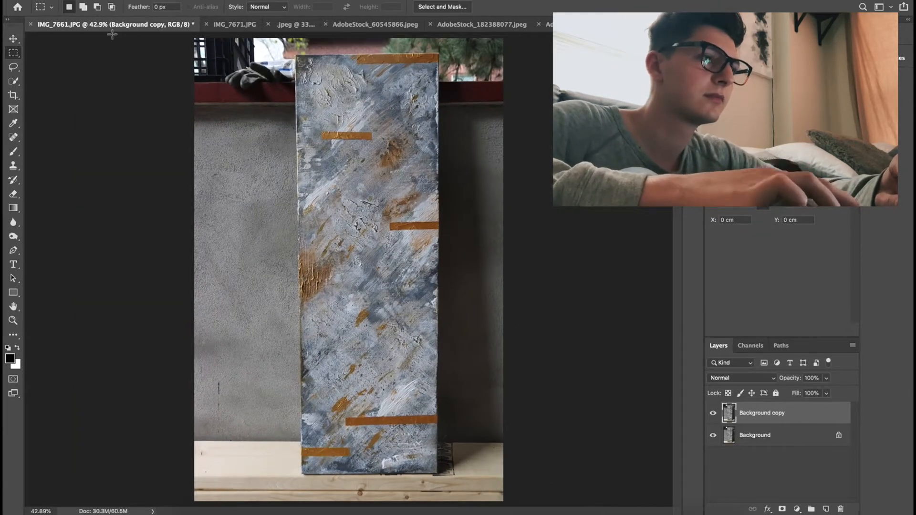
left_click(122, 0)
left_click(150, 220)
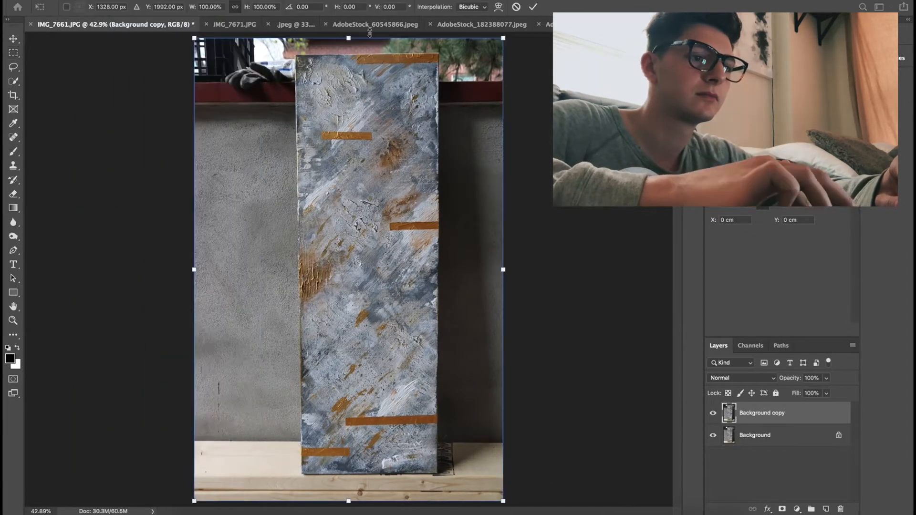
left_click_drag(526, 41, 529, 45)
key("Return")
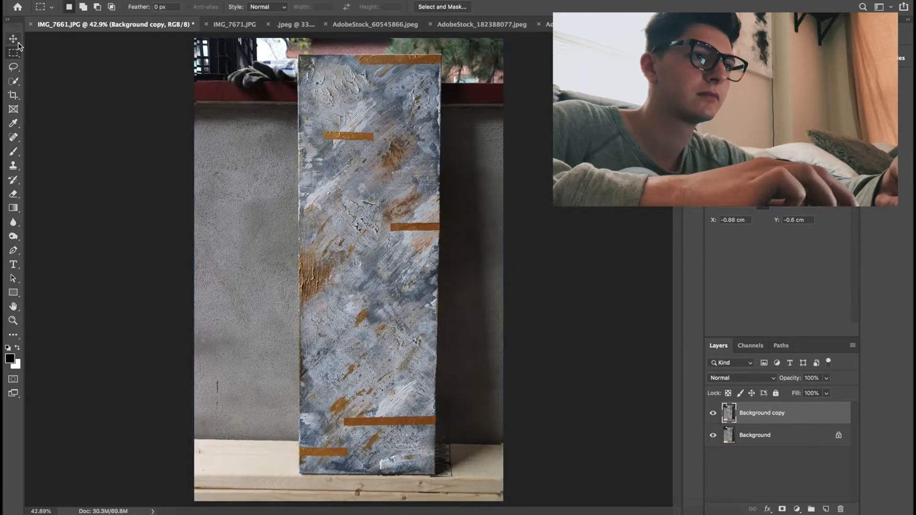
- Select the whole painting with a rectangular marquee and move it into the bathroom photo AdobeStock_60545866.jpeg
scroll(298, 55, "up", 2)
scroll(298, 56, "up", 1)
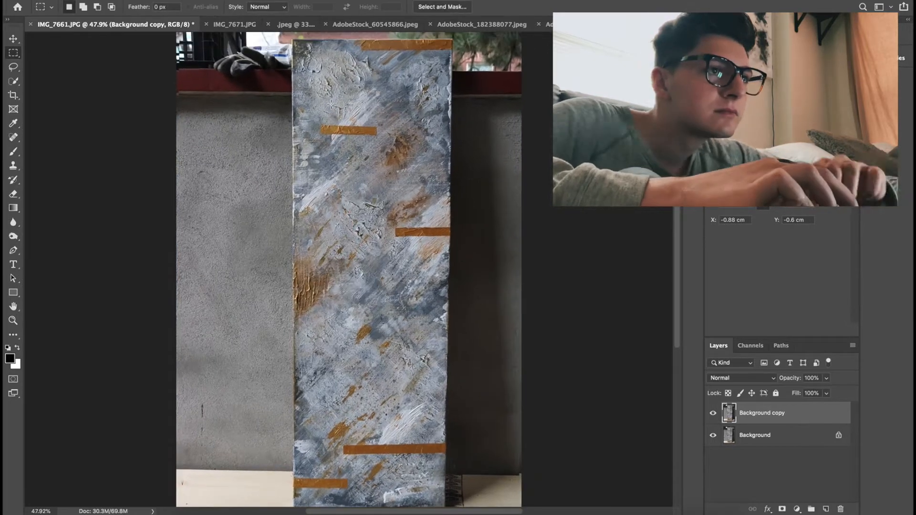
scroll(298, 55, "down", 1)
mouse_move(294, 49)
left_mouse_down()
mouse_move(447, 502)
mouse_move(441, 496)
left_mouse_up()
left_click(108, 63)
scroll(231, 100, "down", 1)
left_click_drag(297, 49, 436, 478)
mouse_move(297, 50)
left_mouse_down()
mouse_move(423, 471)
mouse_move(437, 477)
left_mouse_up()
left_click(15, 43)
left_click_drag(350, 111, 365, 155)
- Scale the painting to about 33% and place it on the wall between the doorway and the window
left_click(123, 1)
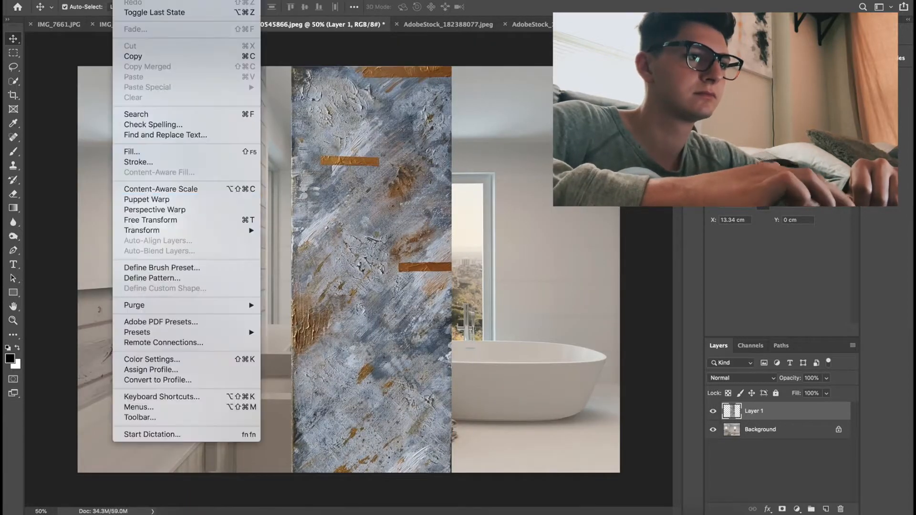
mouse_move(174, 231)
left_click(281, 247)
left_click_drag(451, 67, 387, 266)
left_click_drag(362, 400, 368, 265)
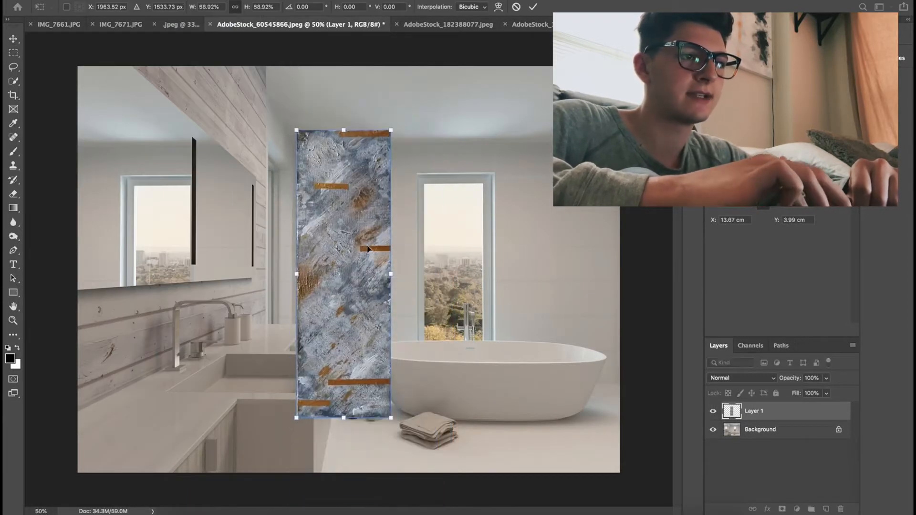
left_click_drag(393, 127, 352, 258)
left_click_drag(336, 369, 379, 288)
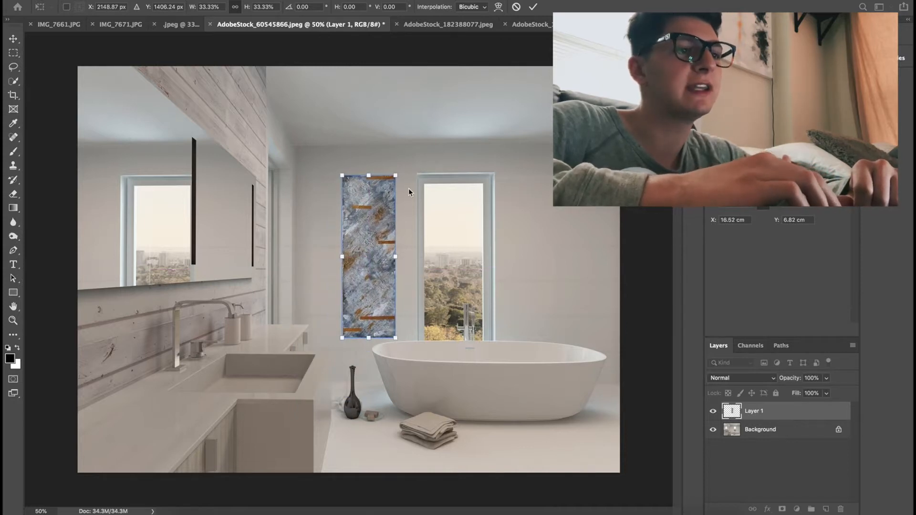
key("Return")
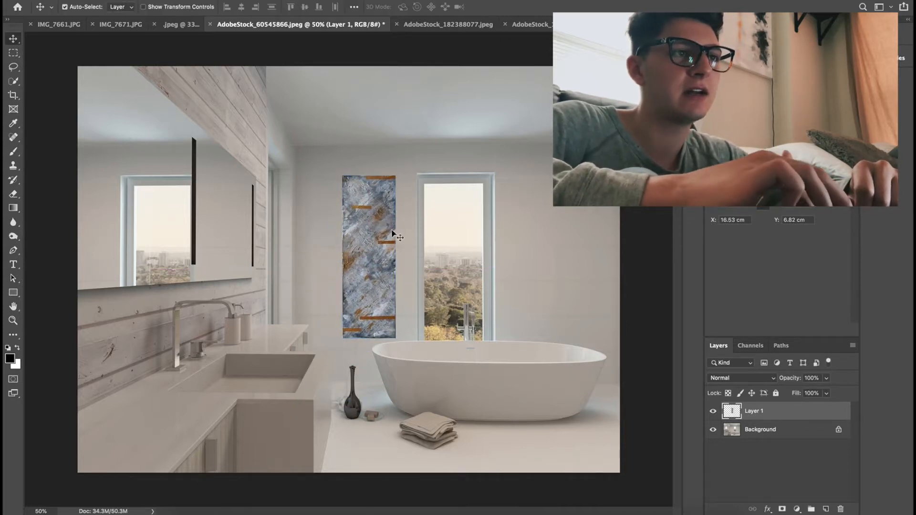
- Examine how the rectangular selection fits the painting's edges in IMG_7661.JPG
left_click(67, 20)
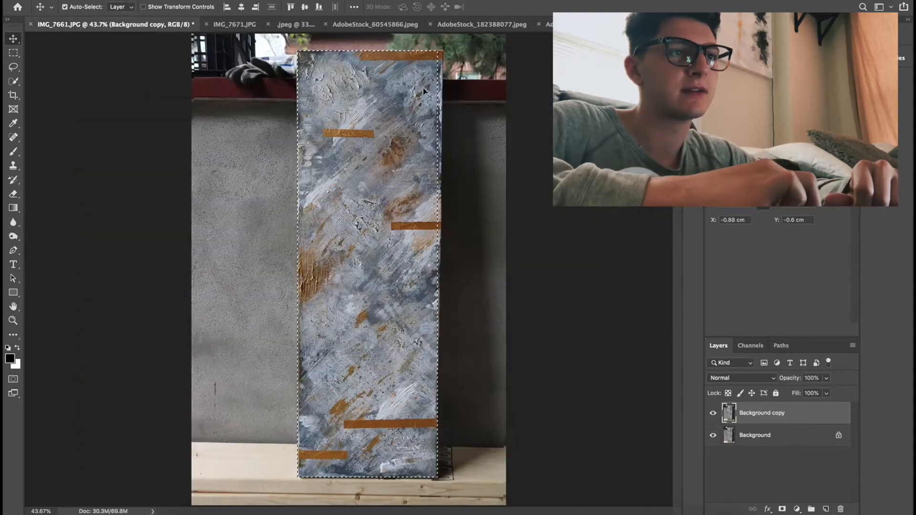
scroll(439, 74, "up", 5)
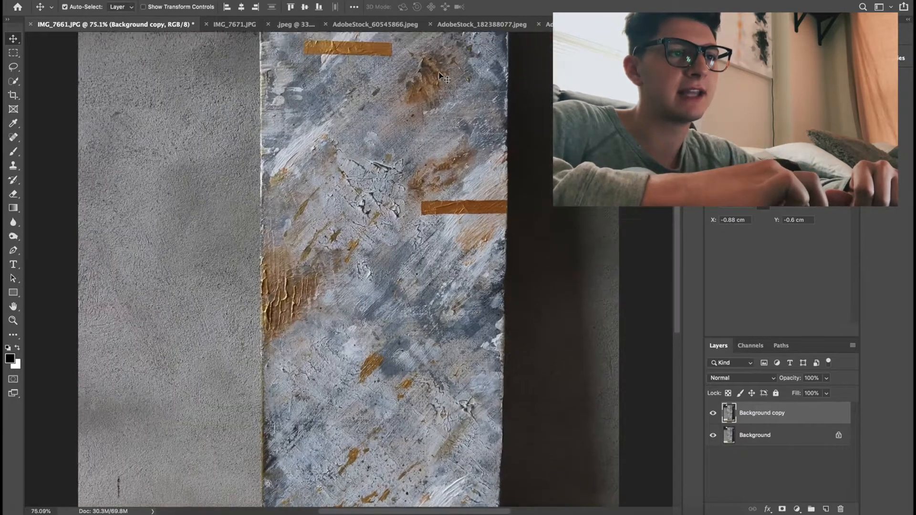
scroll(443, 77, "up", 8)
scroll(453, 239, "up", 5)
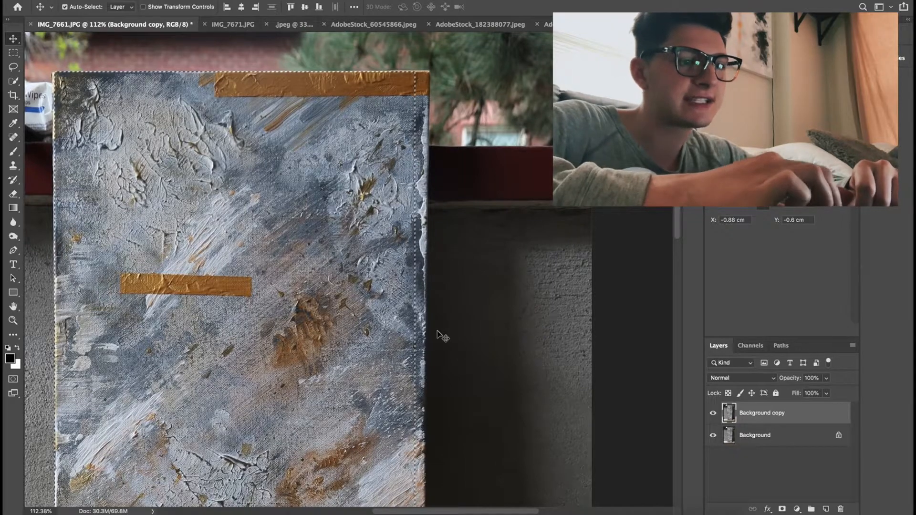
scroll(436, 331, "down", 10)
scroll(414, 287, "down", 4)
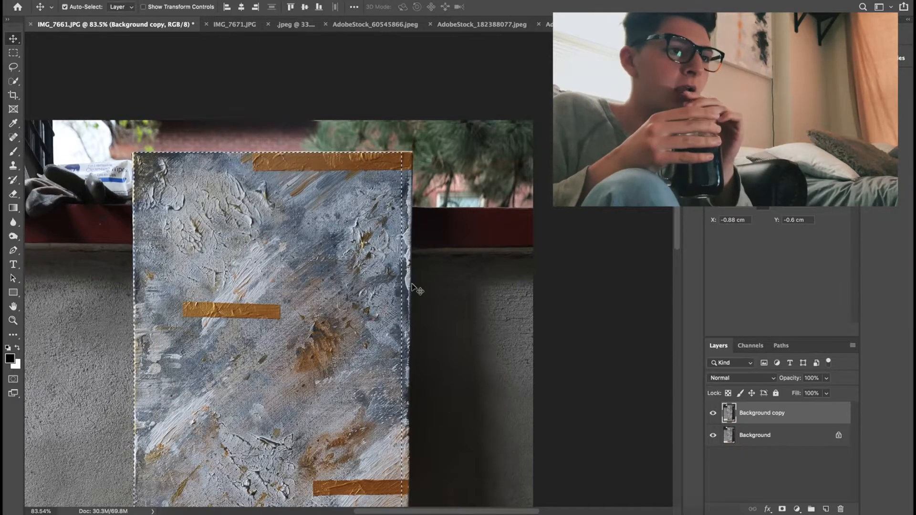
mouse_move(414, 287)
left_mouse_down()
mouse_move(387, 53)
mouse_move(365, 28)
mouse_move(391, 209)
left_mouse_up()
right_click(779, 432)
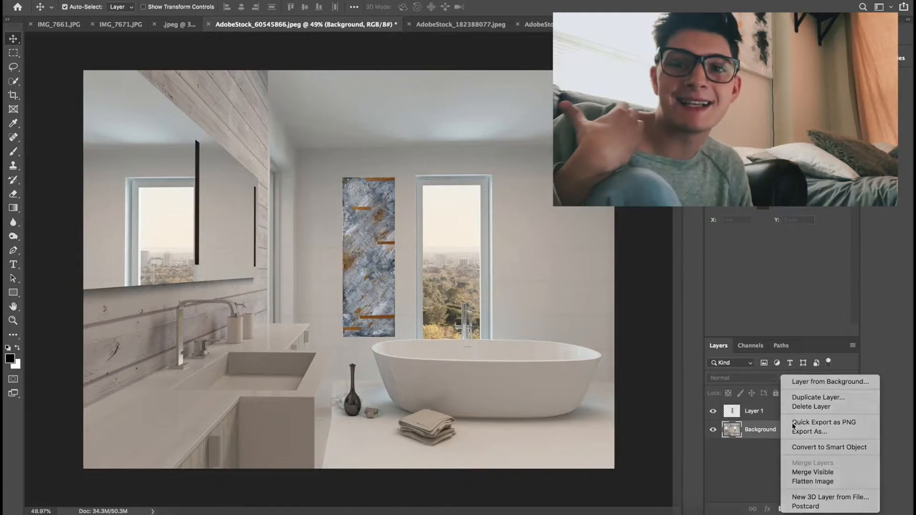
left_click(804, 410)
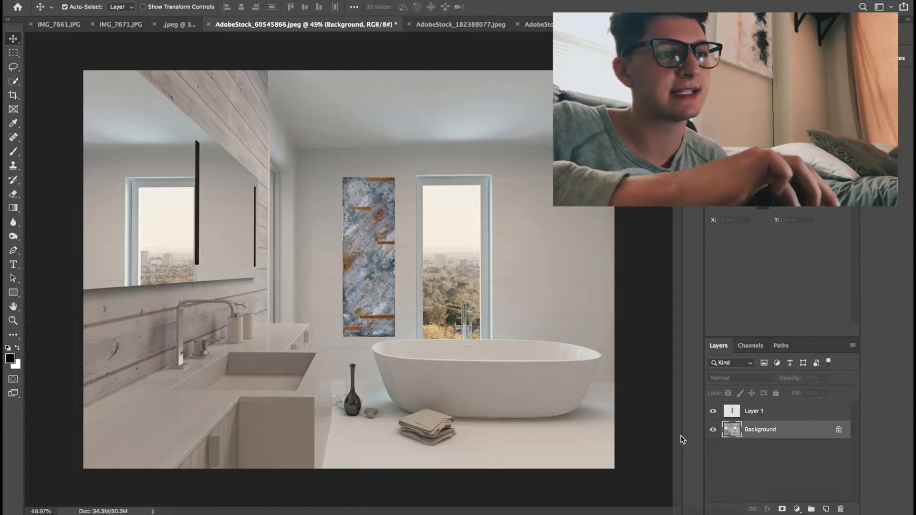
- Compare the bathroom with the painting layer hidden and shown, and try the painting on the wall beyond the window
left_click(712, 412)
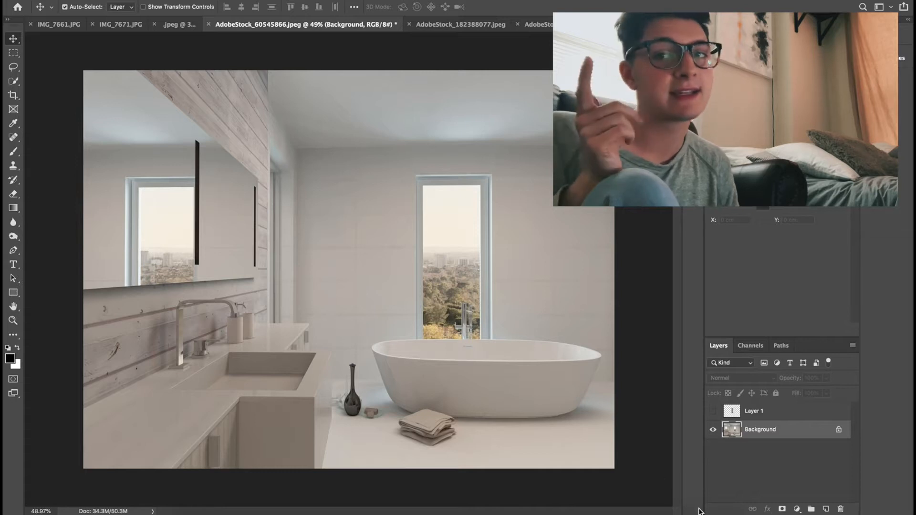
left_click(715, 415)
left_click(763, 411)
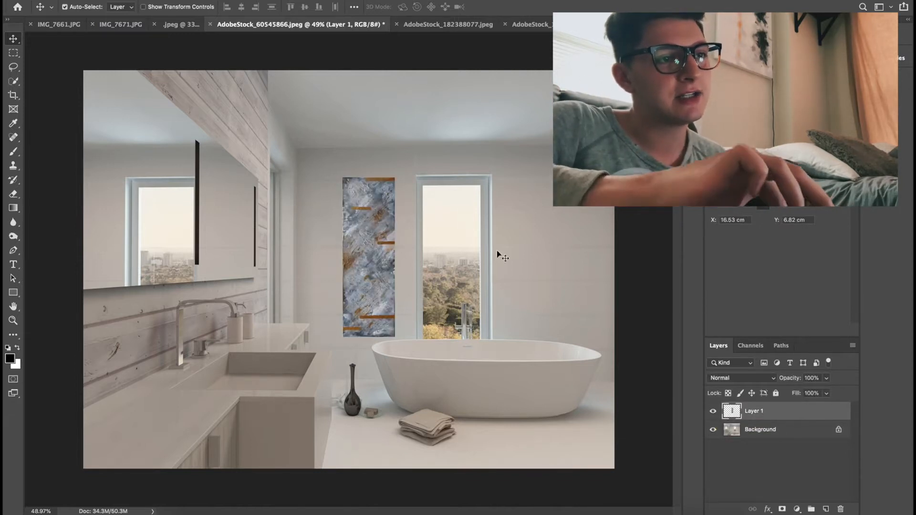
left_click_drag(366, 267, 537, 268)
key("ctrl+z")
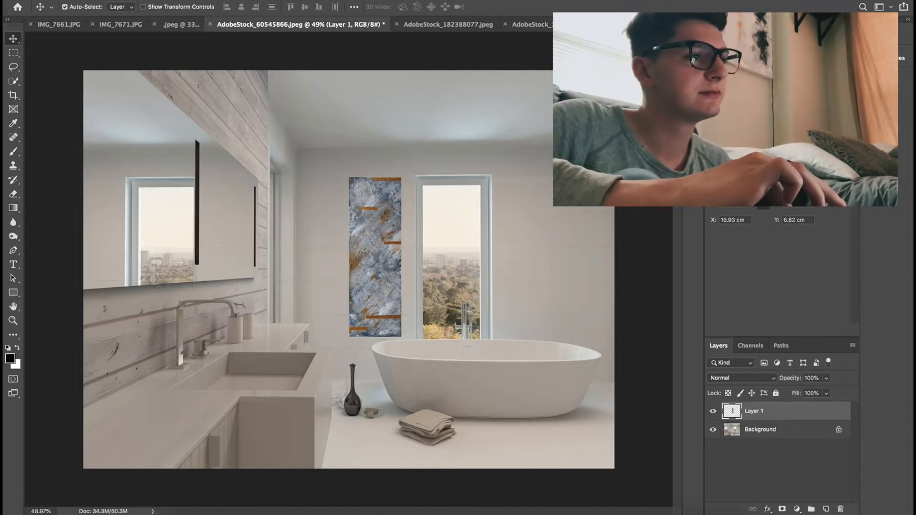
- Scale the painting down further and reposition it on the wall between the mirror and the window
left_click(120, 1)
mouse_move(181, 230)
left_click(283, 247)
left_click_drag(349, 178, 362, 220)
key("Return")
mouse_move(373, 267)
left_mouse_down()
mouse_move(373, 258)
mouse_move(295, 237)
left_mouse_up()
left_click(420, 285)
- Crop the bathroom photo to a 1:1 square framing the sink, painting, window and part of the bathtub
left_click(13, 95)
left_click(132, 7)
type("1")
key("Tab")
type("1")
left_click_drag(152, 470, 184, 438)
left_click_drag(361, 337, 361, 278)
left_click_drag(184, 438, 202, 419)
mouse_move(350, 361)
left_mouse_down()
mouse_move(350, 330)
mouse_move(444, 328)
left_mouse_up()
mouse_move(388, 326)
left_mouse_down()
mouse_move(405, 326)
mouse_move(339, 321)
mouse_move(454, 315)
mouse_move(453, 293)
mouse_move(404, 292)
left_mouse_up()
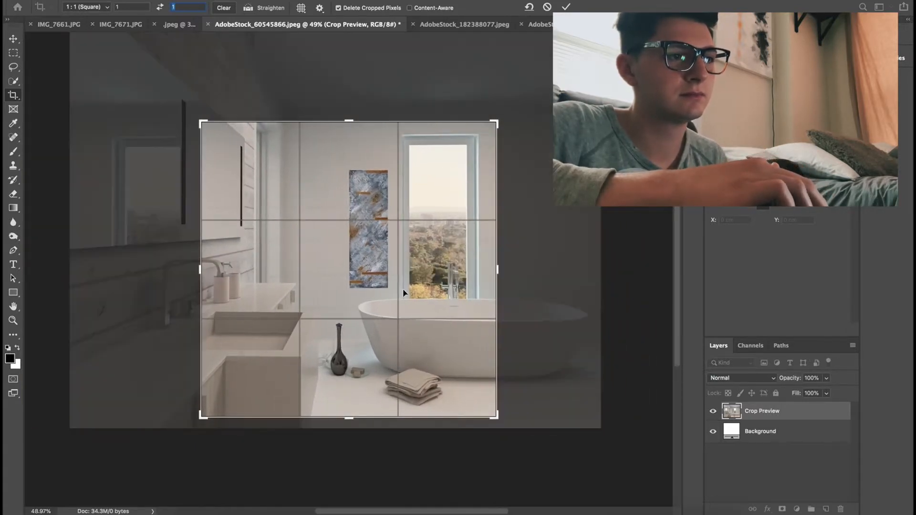
left_click_drag(201, 416, 210, 408)
left_click_drag(361, 308, 366, 306)
left_click(142, 1)
left_click(183, 93)
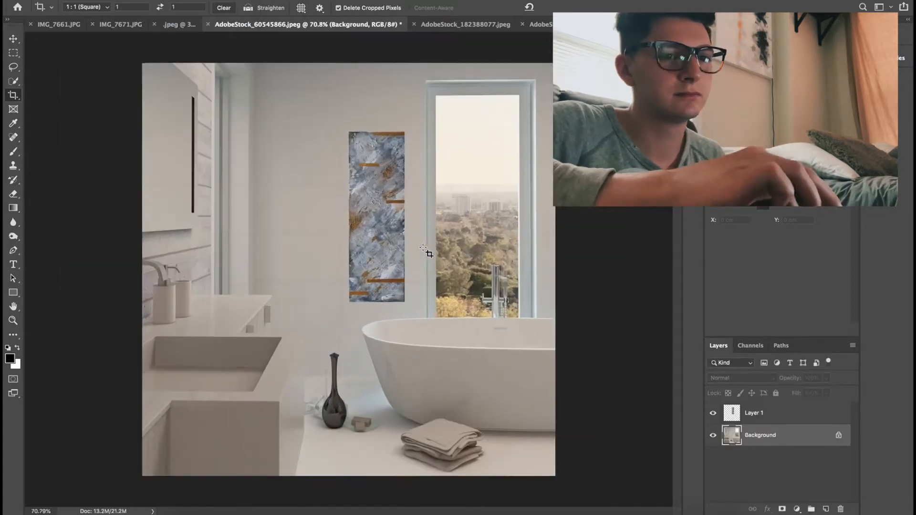
- Move the painting on Layer 1 slightly higher on the wall
left_click(749, 418)
left_click(14, 39)
left_click_drag(396, 272, 395, 263)
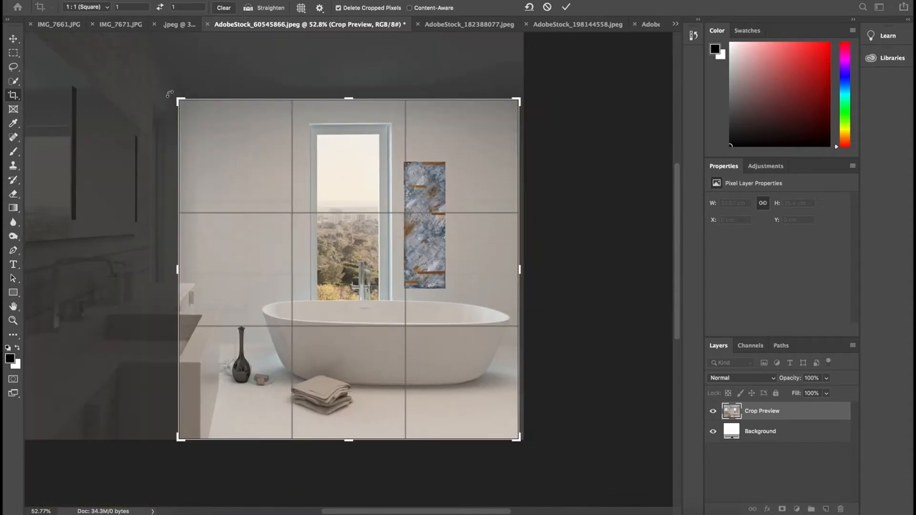
- Crop the bathroom photo to a square of about 16.9 cm around the vanity corner, painting, window and part of the bathtub
left_click_drag(261, 174, 296, 143)
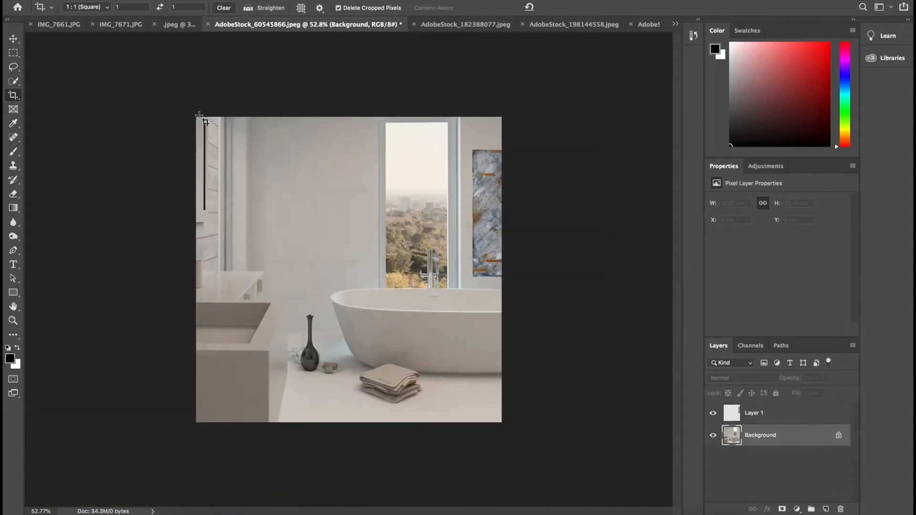
key("v")
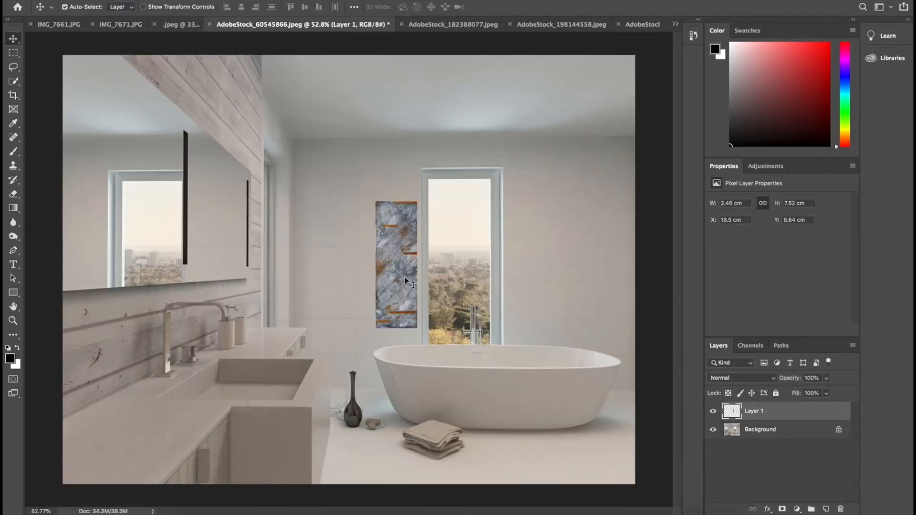
key("c")
left_click_drag(426, 241, 428, 249)
left_click_drag(215, 137, 198, 119)
left_click_drag(349, 421, 349, 433)
left_click_drag(349, 107, 348, 99)
left_click_drag(454, 229, 468, 231)
left_click_drag(177, 102, 201, 122)
left_click_drag(368, 191, 367, 210)
key("Return")
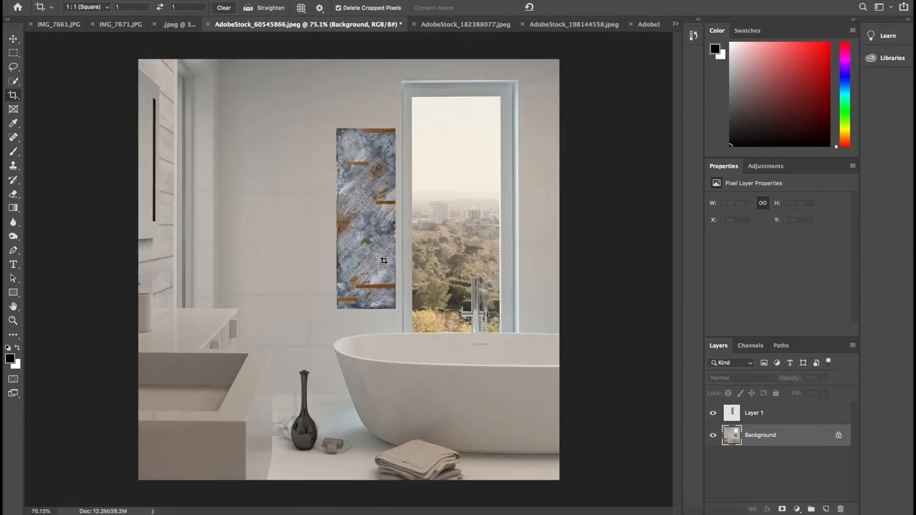
left_click_drag(138, 60, 553, 473)
key("Return")
- Duplicate the painting layer, hide the original and shift the copy slightly away from the window
right_click(776, 414)
left_click(668, 105)
key("Return")
left_click(13, 38)
left_click_drag(383, 206, 368, 207)
left_click(712, 435)
mouse_move(370, 207)
left_mouse_down()
mouse_move(361, 206)
mouse_move(365, 225)
left_mouse_up()
- Delete a narrow strip along the painting's window-side edge using a rectangular marquee selection, and deselect
scroll(333, 200, "up", 5)
key("m")
mouse_move(373, 111)
left_mouse_down()
mouse_move(421, 270)
mouse_move(427, 465)
left_mouse_up()
key("Delete")
key("super+d")
- Duplicate the trimmed painting layer, apply a slight Curves adjustment to the duplicate and compare it with the layer below
key("super+j")
key("ctrl+0")
key("ctrl+m")
left_click_drag(704, 126, 707, 117)
key("Return")
left_click(713, 414)
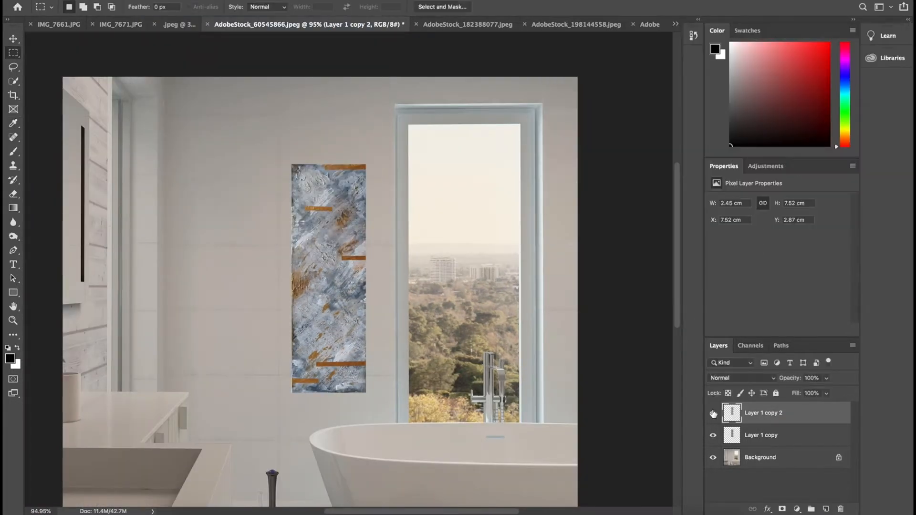
left_click(713, 414)
- Lighten areas of the painting with Dodge strokes using a size 38 brush, Midtones range and 50% exposure
scroll(336, 381, "up", 10)
scroll(350, 267, "down", 8)
scroll(358, 331, "up", 5)
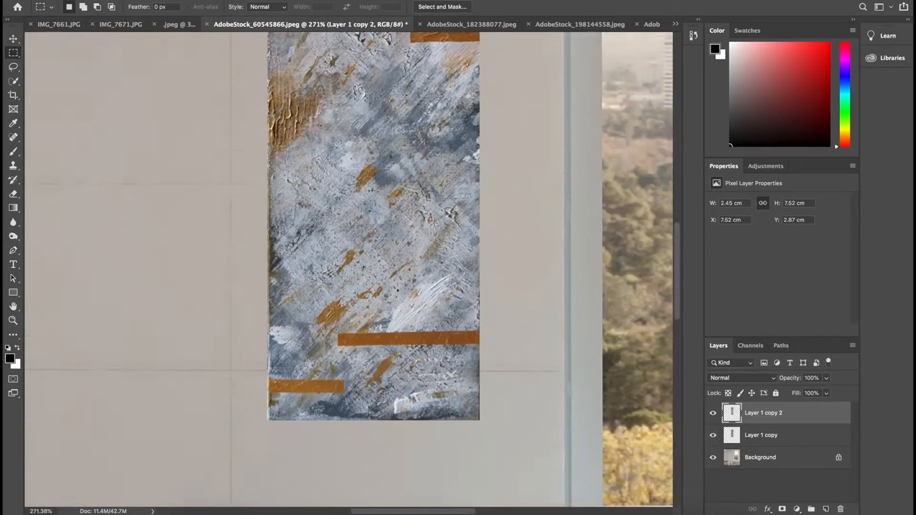
key("o")
left_click(76, 6)
left_click_drag(344, 306, 458, 304)
scroll(453, 305, "up", 3)
left_click_drag(410, 128, 447, 127)
scroll(415, 150, "up", 5)
left_click_drag(366, 71, 443, 79)
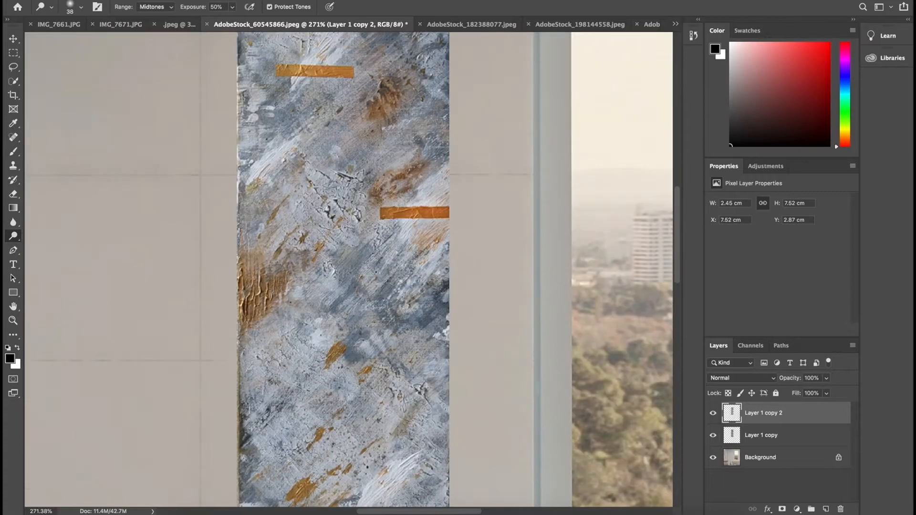
scroll(444, 191, "down", 8)
- Compare the painting with the dodged top layer hidden and shown at full view
key("z")
key("super+0")
left_click(713, 413)
left_click(713, 414)
left_click(713, 413)
left_click(713, 414)
- Darken areas of the painting with the Burn tool using a size 63 brush, Midtones range and 50% exposure
double_click(400, 233)
left_click(358, 277)
left_click(13, 236)
left_click(45, 248)
left_click(81, 7)
left_click_drag(380, 235, 374, 254)
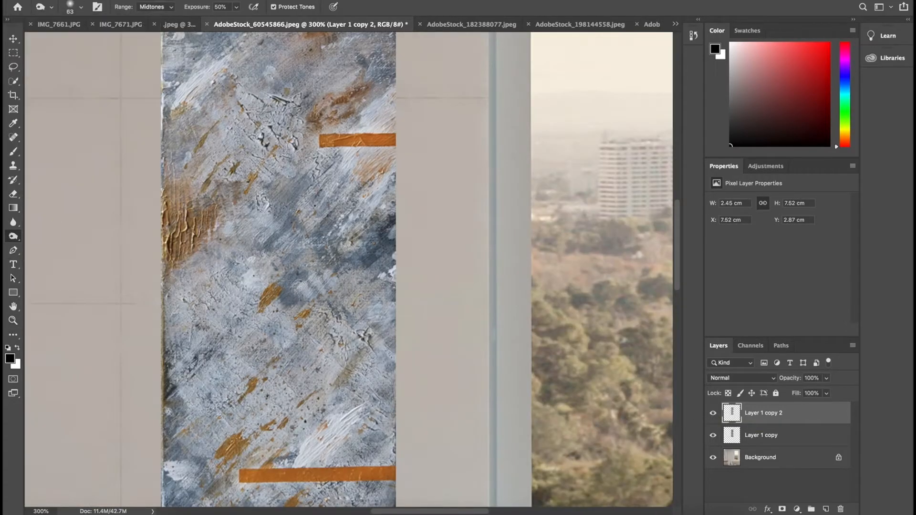
left_click(297, 189)
left_click(290, 282)
scroll(341, 264, "up", 7)
scroll(394, 293, "down", 5)
scroll(377, 372, "left", 2)
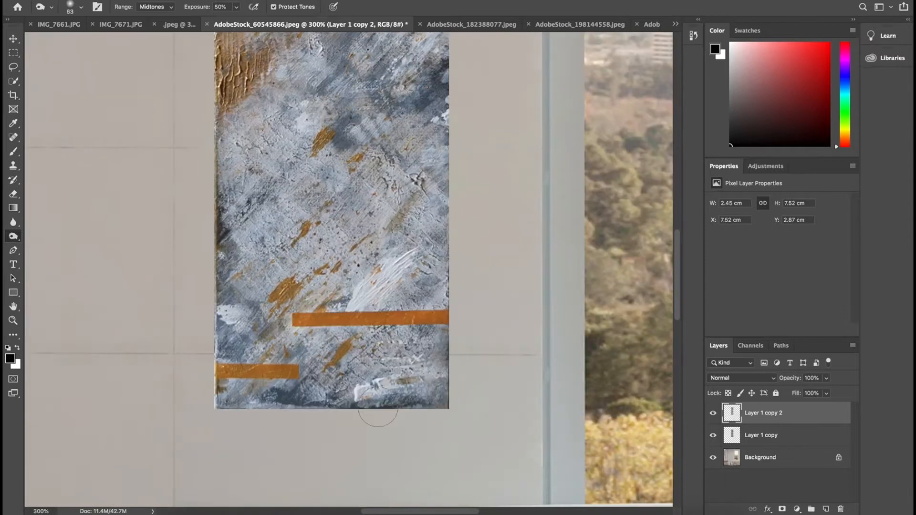
scroll(162, 338, "up", 2)
- Add more Dodge strokes along both sides of the painting's upper part, using Midtones range and 50% exposure
left_click(13, 236)
left_click(41, 238)
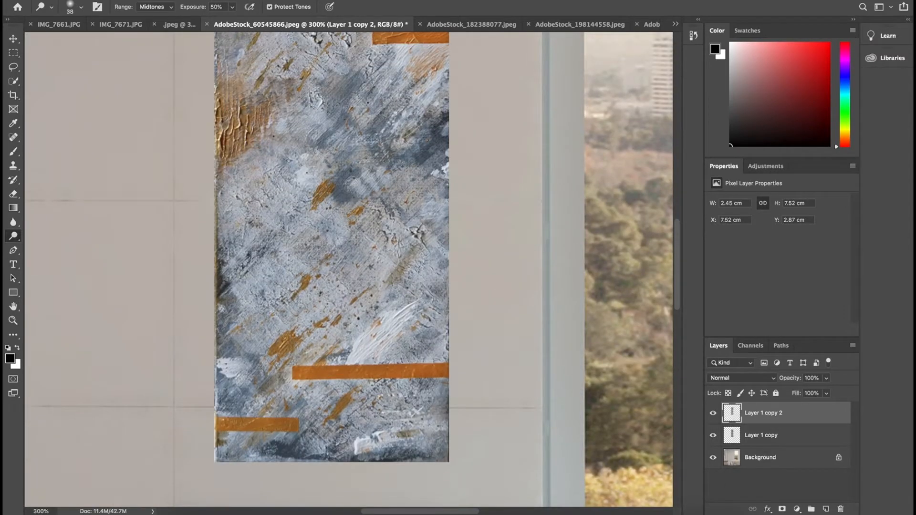
scroll(307, 304, "up", 1)
scroll(348, 270, "up", 12)
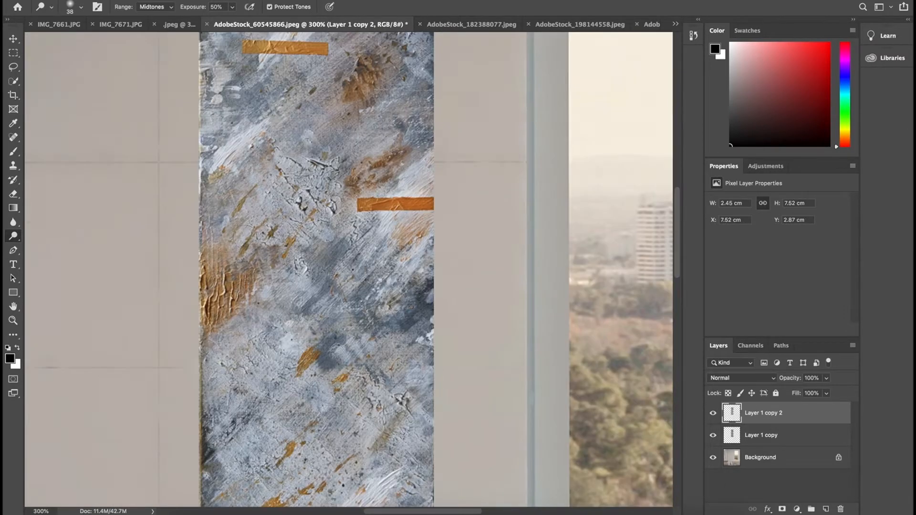
left_click(81, 7)
left_click_drag(225, 138, 225, 174)
left_click_drag(397, 150, 397, 172)
scroll(427, 349, "down", 15)
- Check the dodged and burned painting against the unretouched version by hiding and showing the top layer
left_click(13, 320)
left_click_drag(366, 354, 286, 353)
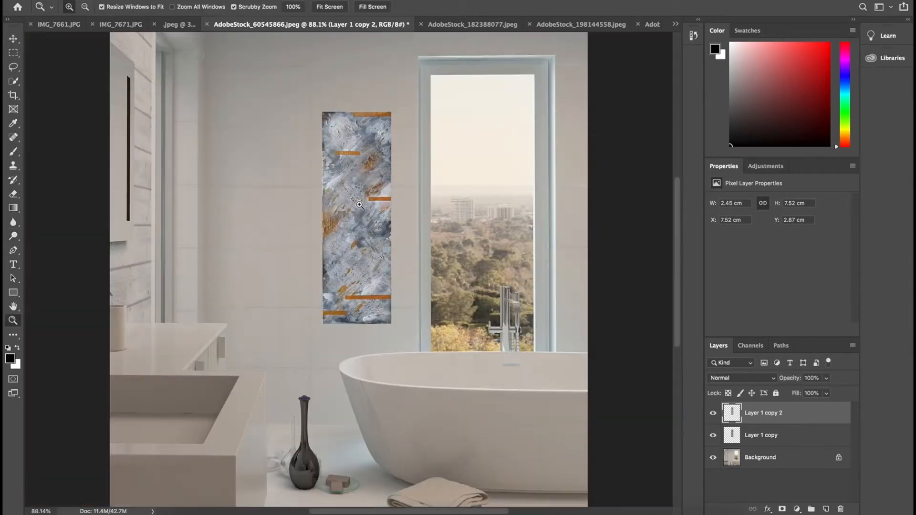
left_click_drag(354, 181, 405, 181)
left_click(713, 414)
left_click(713, 414)
key("super+0")
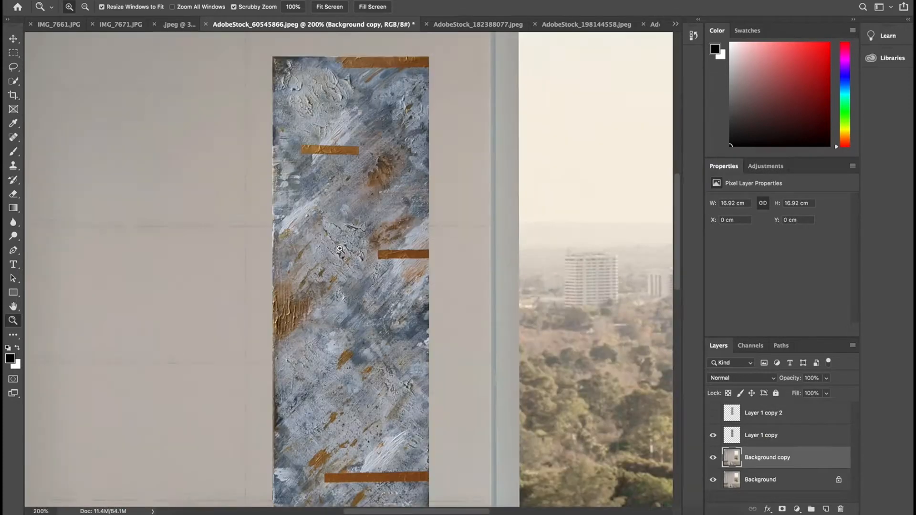
- Duplicate the Background layer and compare the painting with its retouched top layer hidden and shown
right_click(397, 311)
left_click(432, 374)
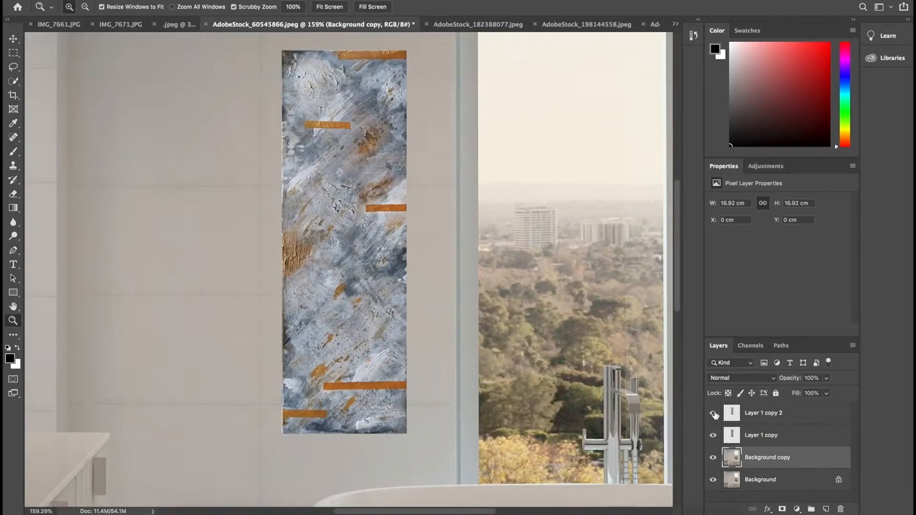
left_click(713, 414)
left_click(713, 414)
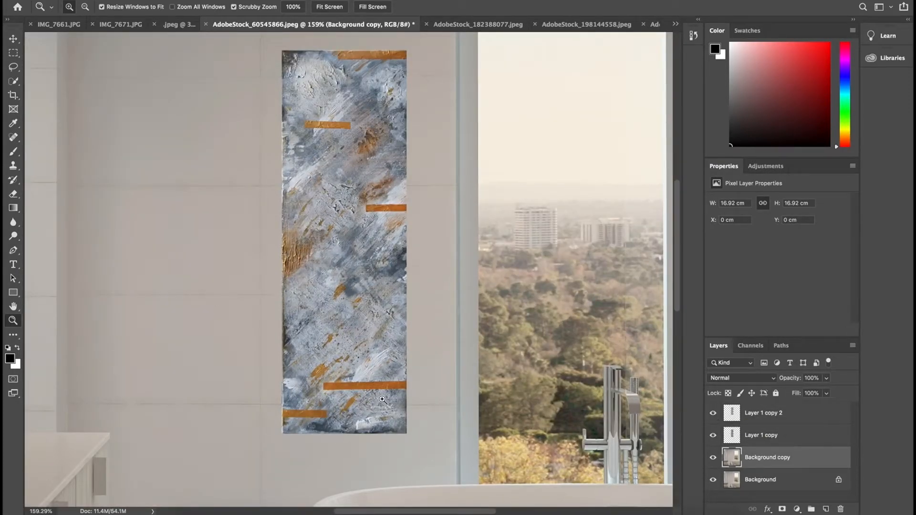